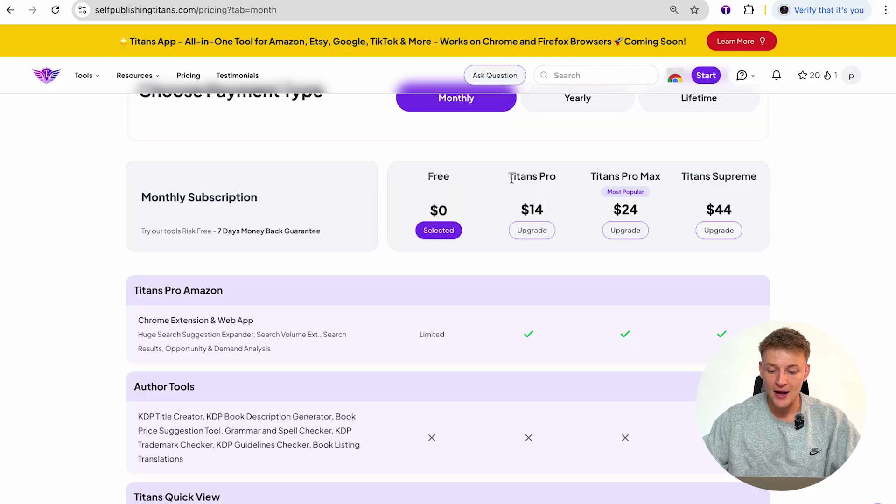
{"action": "left_click_drag", "start_coordinate": [512, 179], "coordinate": [760, 180]}
{"action": "left_click", "coordinate": [506, 171]}
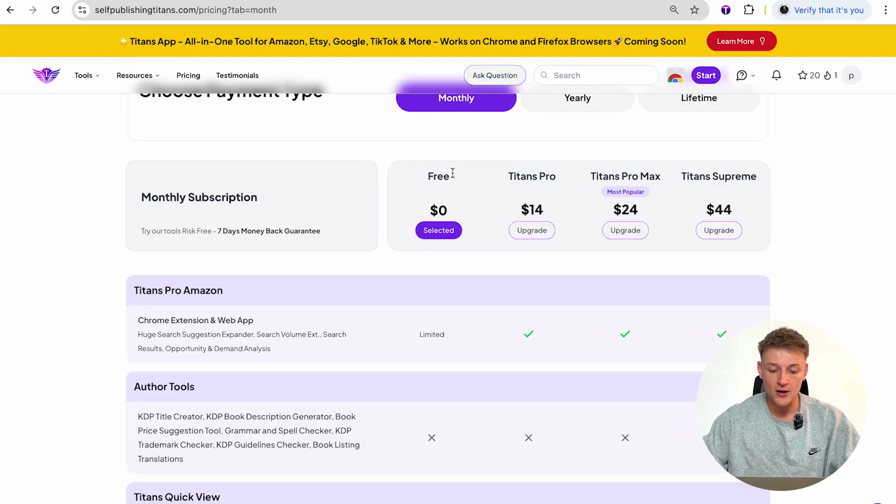
{"action": "double_click", "coordinate": [451, 175]}
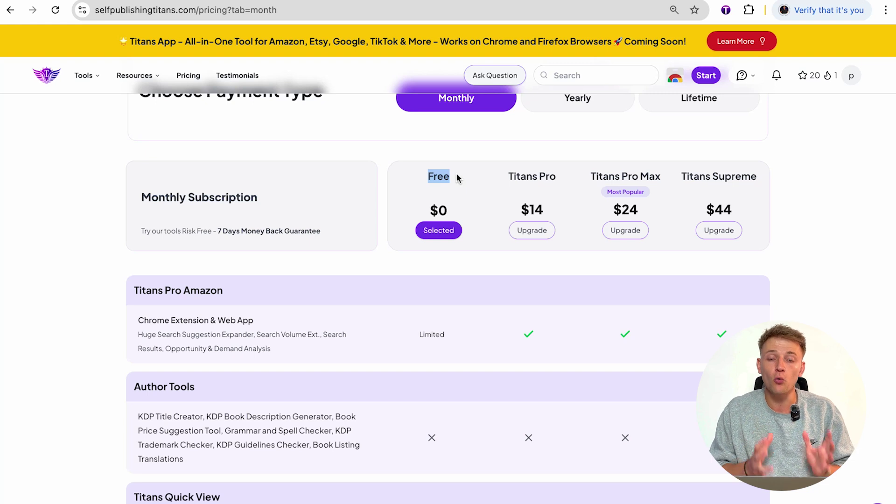
{"action": "left_click_drag", "start_coordinate": [509, 177], "coordinate": [568, 181]}
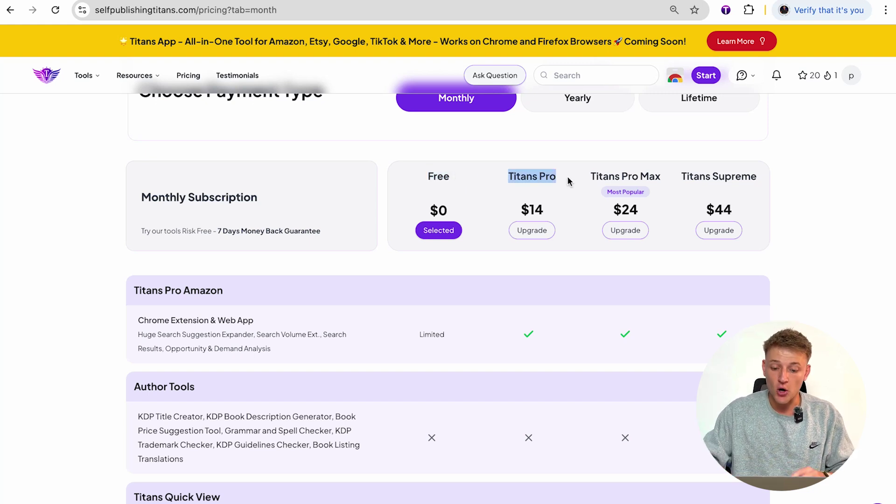
{"action": "double_click", "coordinate": [539, 204]}
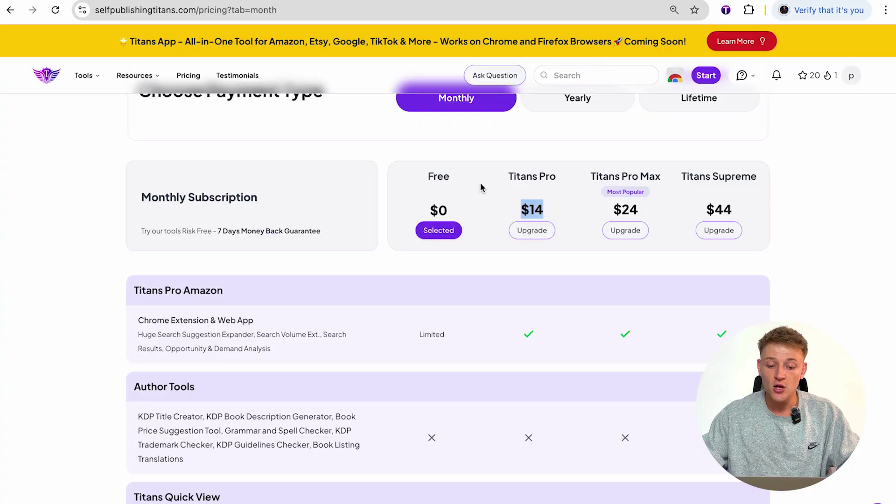
{"action": "left_click", "coordinate": [445, 174]}
{"action": "double_click", "coordinate": [445, 174]}
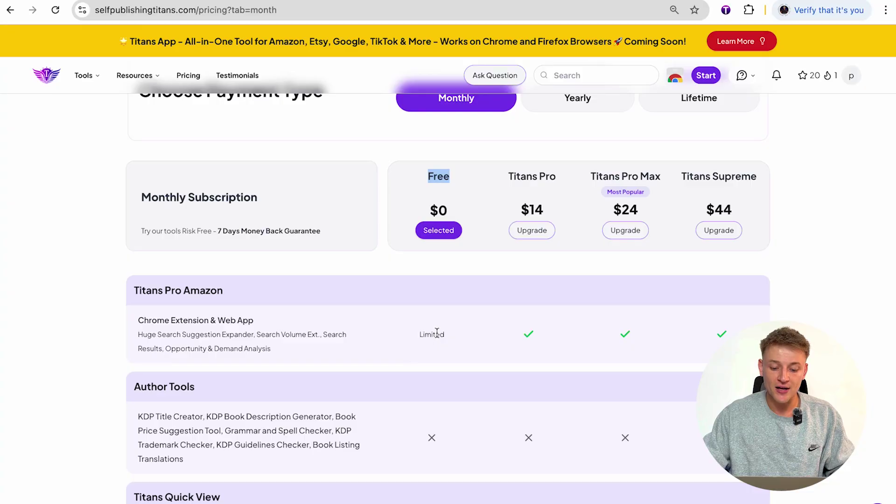
{"action": "double_click", "coordinate": [437, 333]}
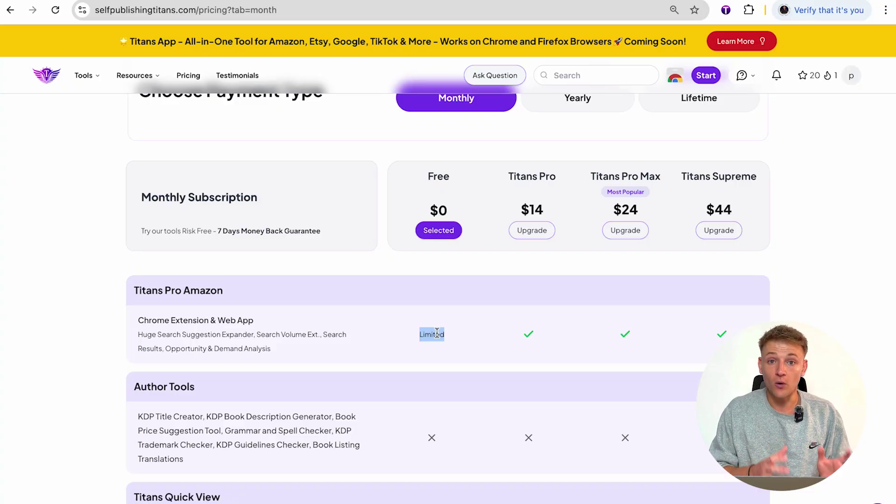
- Highlight the $14 Titans Pro price on the extension's Chrome Web Store page
{"action": "double_click", "coordinate": [534, 211]}
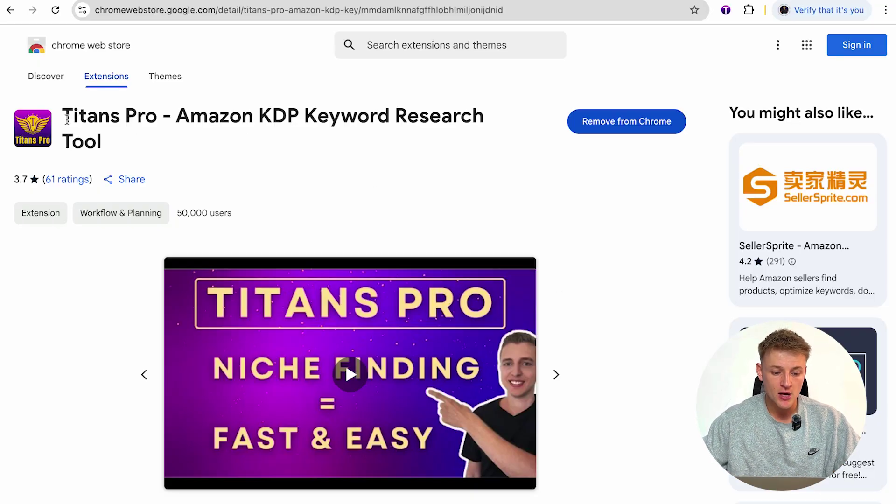
- Highlight the Titans Pro extension title on its Chrome Web Store listing, then scroll the page
{"action": "left_click_drag", "start_coordinate": [67, 116], "coordinate": [342, 142]}
{"action": "left_click", "coordinate": [421, 175]}
{"action": "scroll", "coordinate": [433, 186], "scroll_direction": "down", "scroll_amount": 1}
{"action": "scroll", "coordinate": [472, 192], "scroll_direction": "up", "scroll_amount": 1}
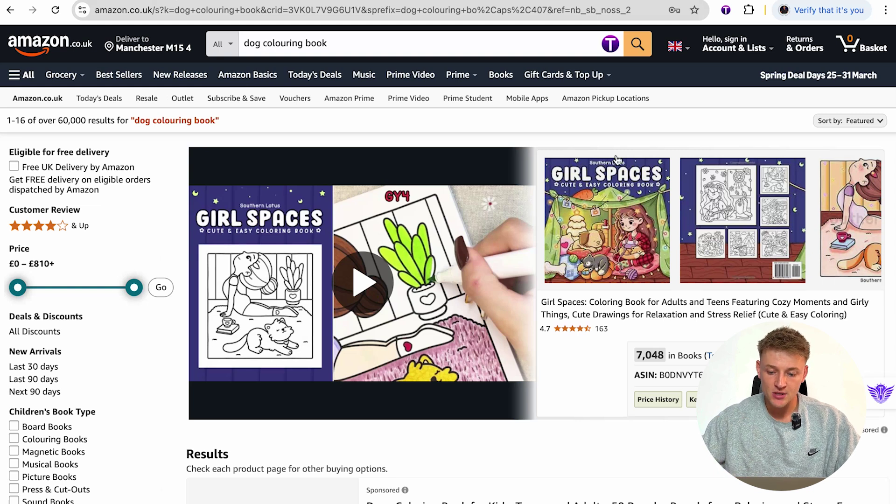
{"action": "left_click", "coordinate": [533, 39]}
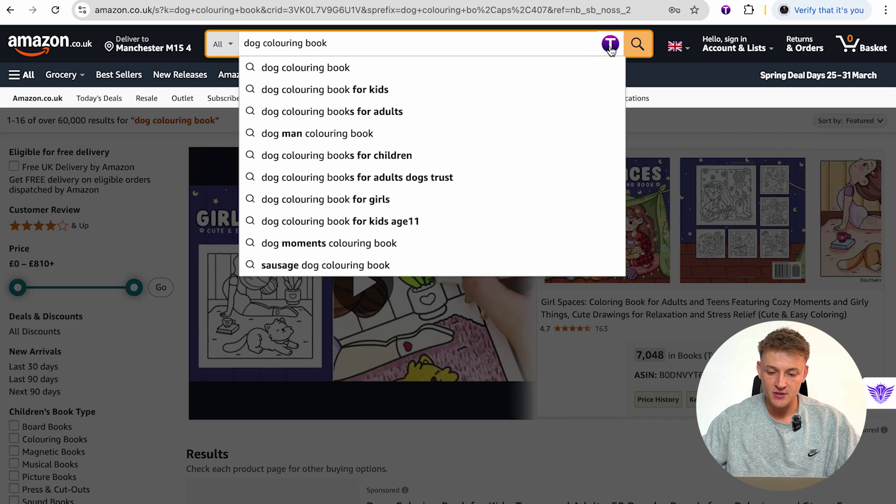
{"action": "left_click", "coordinate": [610, 47]}
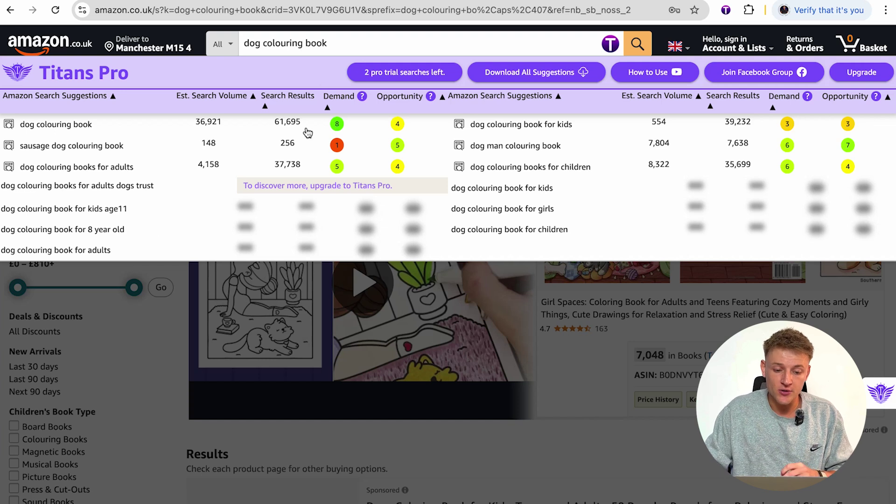
{"action": "left_click", "coordinate": [336, 44]}
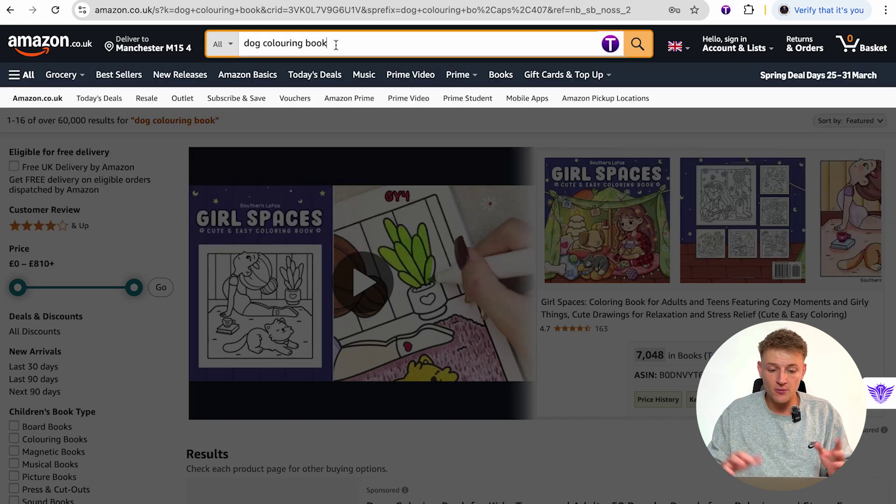
- Open the Titans Pro keyword table and highlight its Est. Search Volume, Search Results and Opportunity headings
{"action": "left_click", "coordinate": [609, 44]}
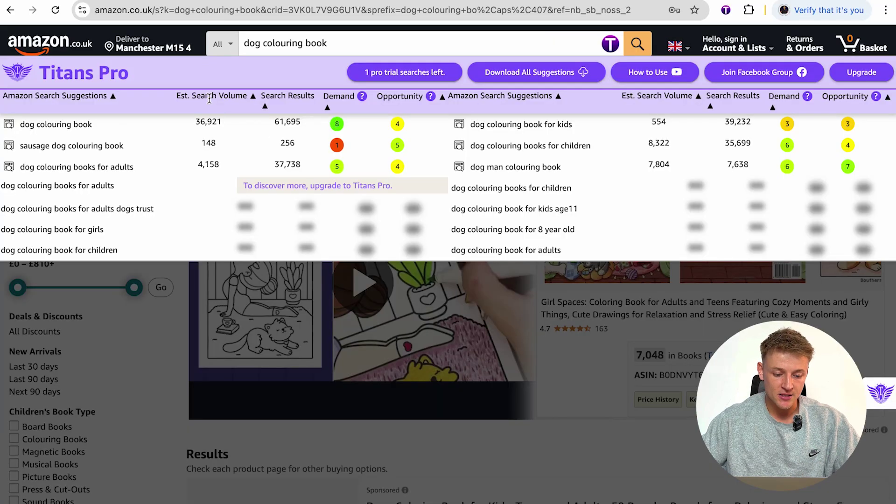
{"action": "double_click", "coordinate": [209, 98]}
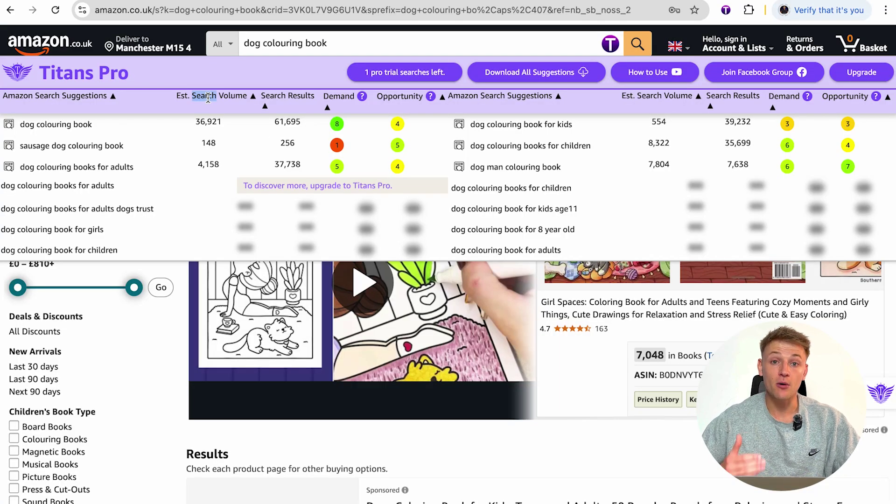
{"action": "left_click", "coordinate": [213, 98]}
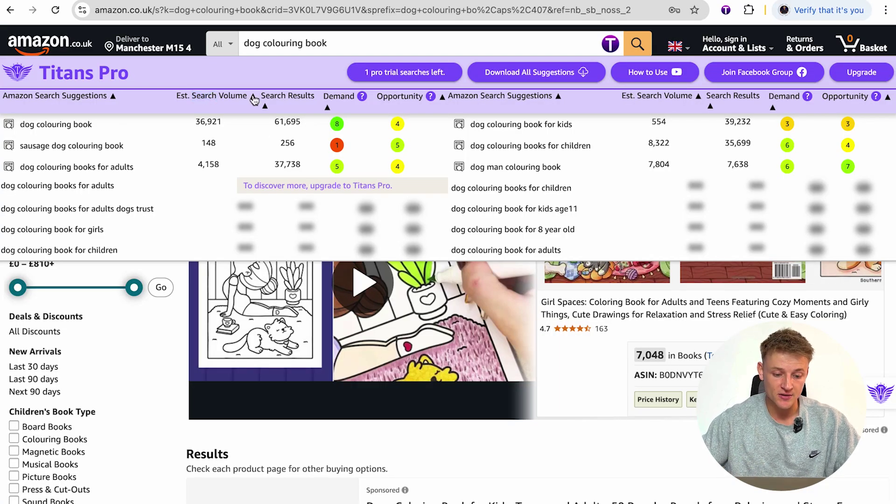
{"action": "double_click", "coordinate": [289, 95]}
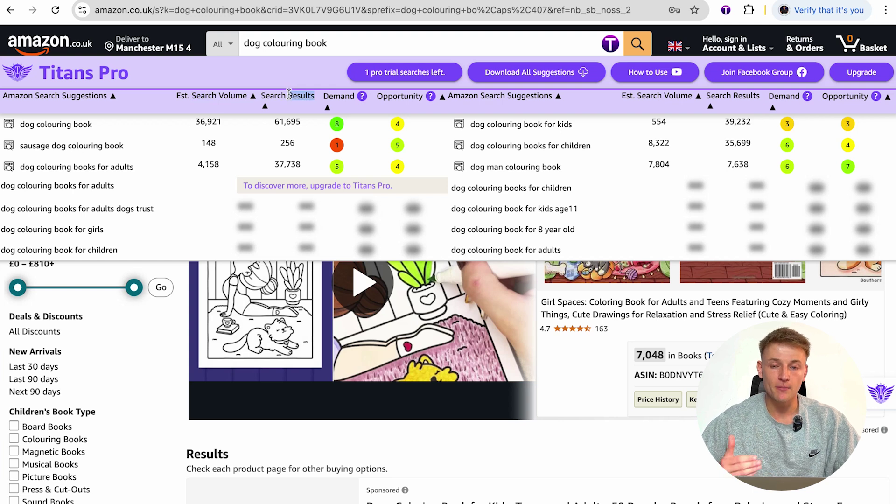
{"action": "left_click", "coordinate": [289, 94]}
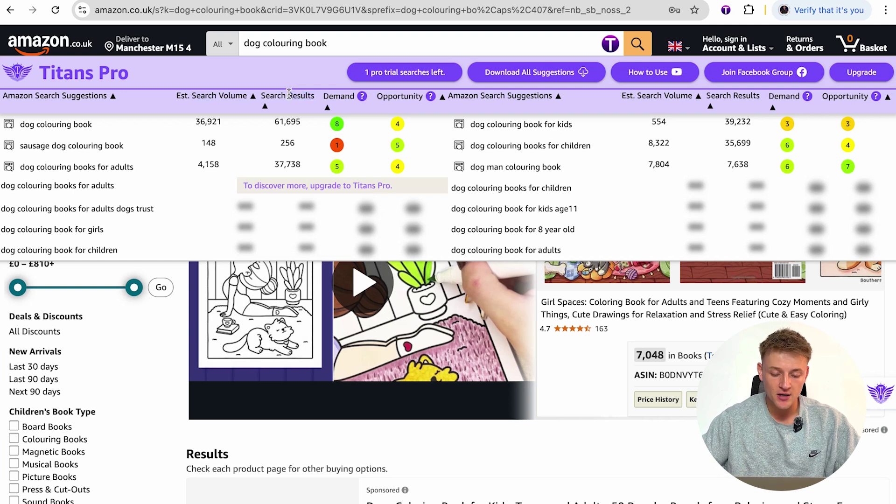
{"action": "left_click_drag", "start_coordinate": [324, 97], "coordinate": [417, 96]}
{"action": "left_click", "coordinate": [338, 99]}
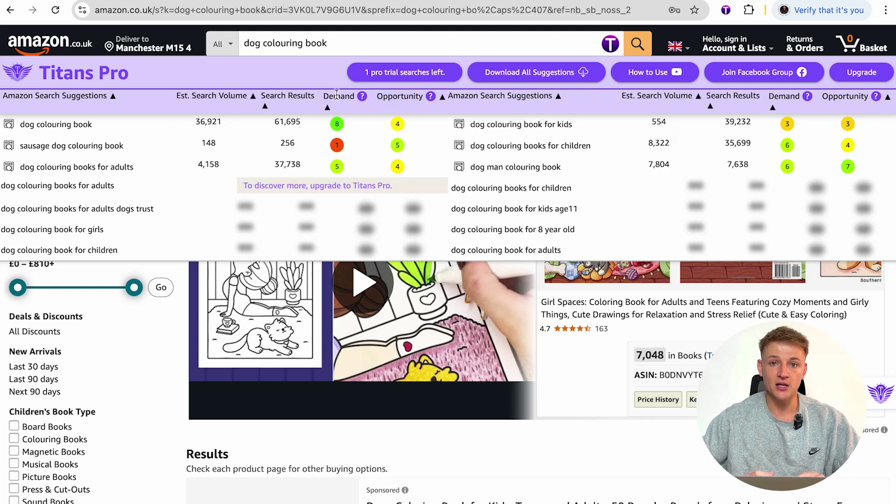
{"action": "double_click", "coordinate": [407, 98]}
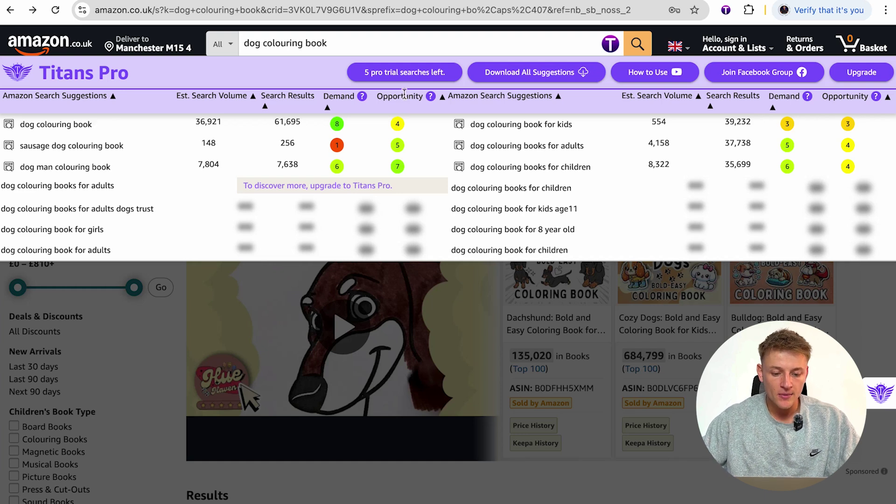
- Extend the Amazon search to 'dog colouring book for kids' and run it
{"action": "left_click", "coordinate": [356, 44]}
{"action": "type", "text": "for kid"}
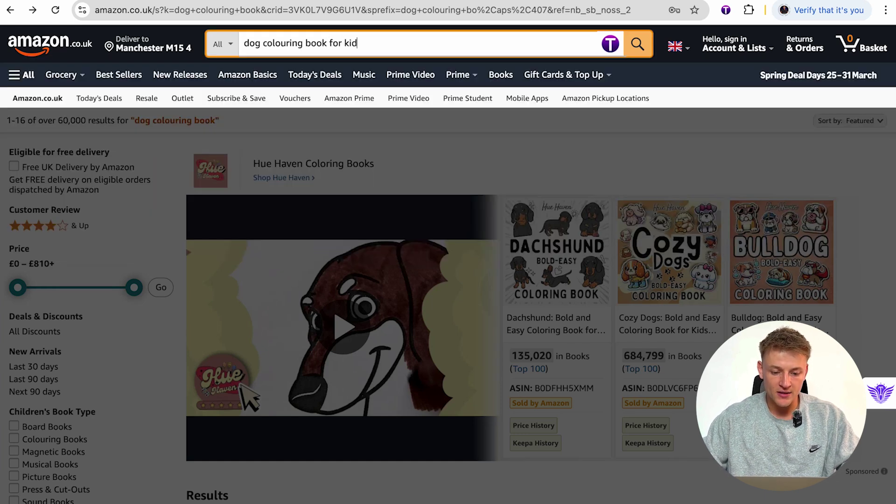
{"action": "type", "text": "s"}
{"action": "key", "text": "Return"}
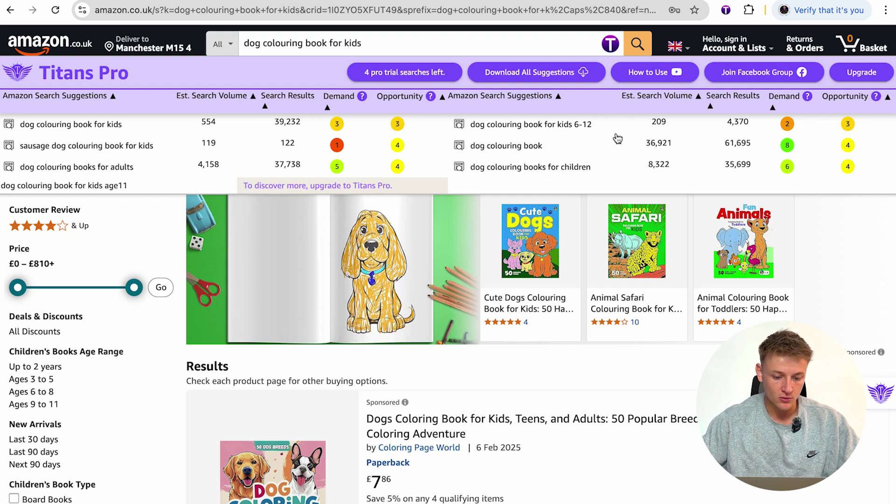
- Close the keyword table and start trimming the query back toward 'dog colouring'
{"action": "left_click", "coordinate": [395, 45]}
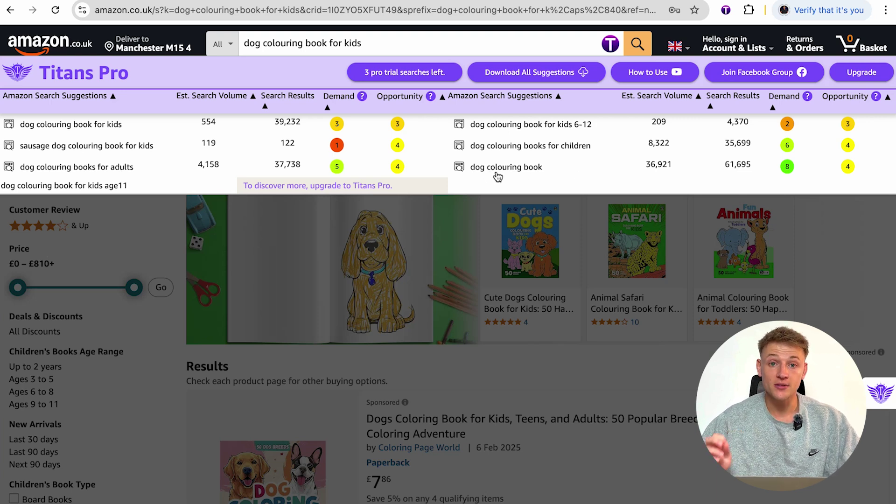
{"action": "left_click", "coordinate": [362, 43]}
{"action": "key", "text": "BackSpace"}
{"action": "key", "text": "BackSpace"}
{"action": "key", "text": "BackSpace"}
{"action": "key", "text": "BackSpace"}
{"action": "key", "text": "BackSpace"}
{"action": "key", "text": "BackSpace"}
{"action": "key", "text": "BackSpace"}
{"action": "key", "text": "BackSpace"}
{"action": "key", "text": "BackSpace"}
{"action": "key", "text": "BackSpace"}
{"action": "key", "text": "BackSpace"}
{"action": "key", "text": "BackSpace"}
{"action": "key", "text": "BackSpace"}
{"action": "key", "text": "BackSpace"}
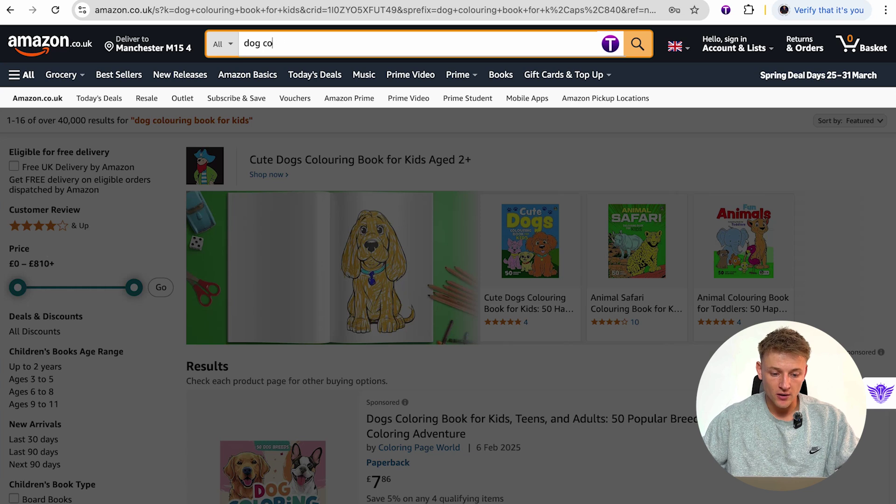
- Search Amazon for 'dog gifts for kids' and load its Titans Pro keyword data
{"action": "type", "text": "gifts for k"}
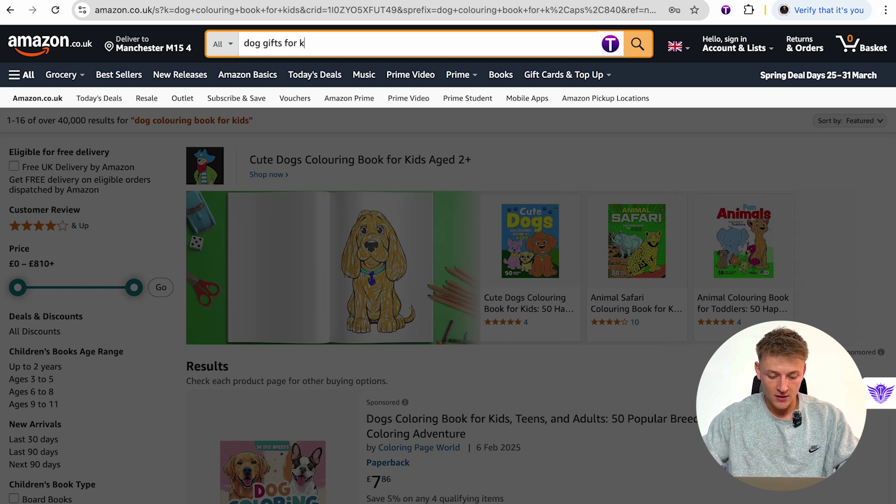
{"action": "type", "text": "ids"}
{"action": "key", "text": "Return"}
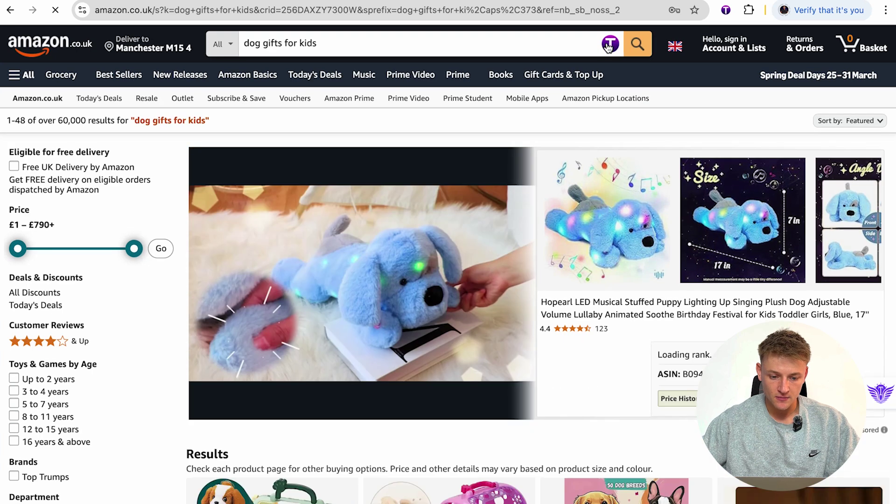
{"action": "left_click", "coordinate": [610, 45]}
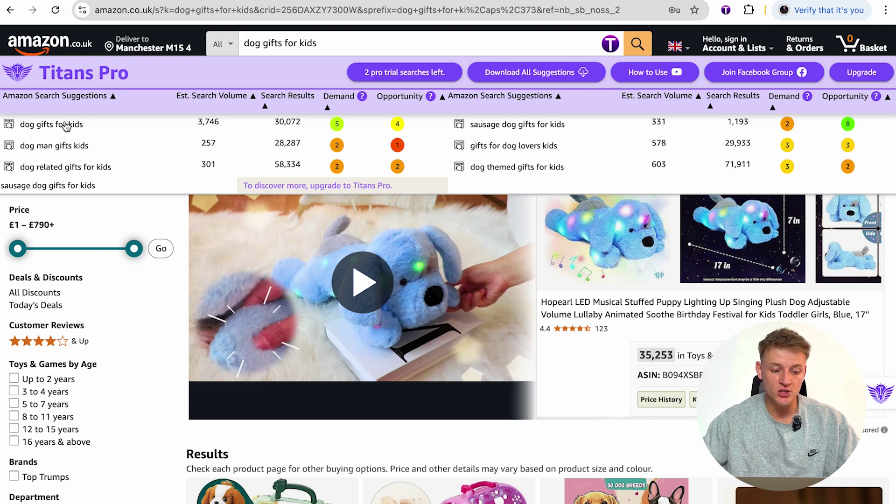
{"action": "scroll", "coordinate": [509, 267], "scroll_direction": "down", "scroll_amount": 8}
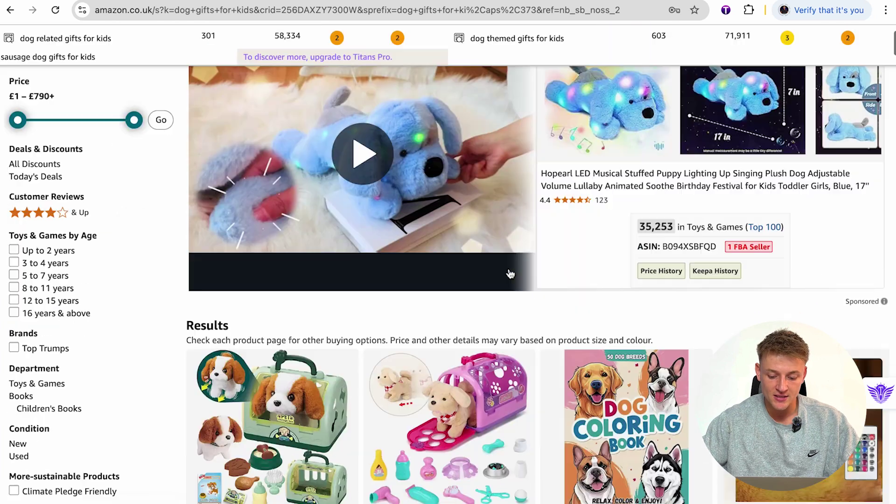
{"action": "scroll", "coordinate": [511, 274], "scroll_direction": "down", "scroll_amount": 1}
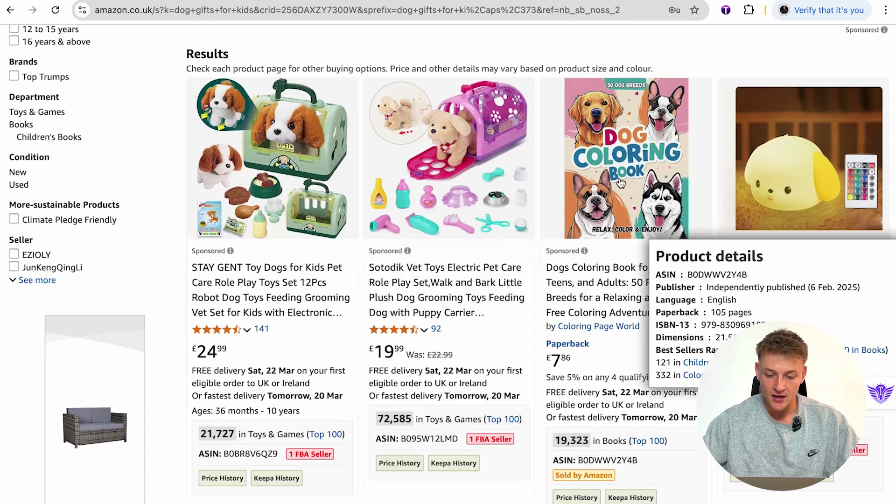
{"action": "scroll", "coordinate": [621, 182], "scroll_direction": "up", "scroll_amount": 8}
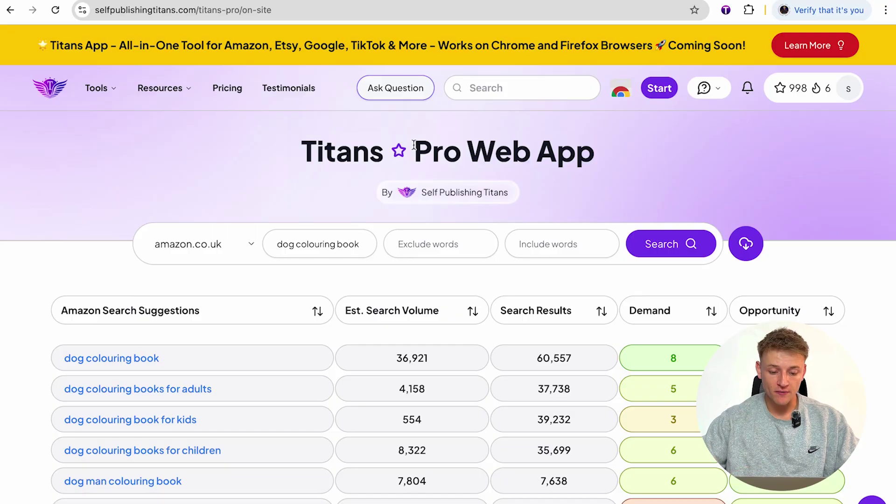
- Highlight the Titans Pro Web App title and scroll through the dog colouring book keyword list
{"action": "left_click_drag", "start_coordinate": [304, 155], "coordinate": [595, 164]}
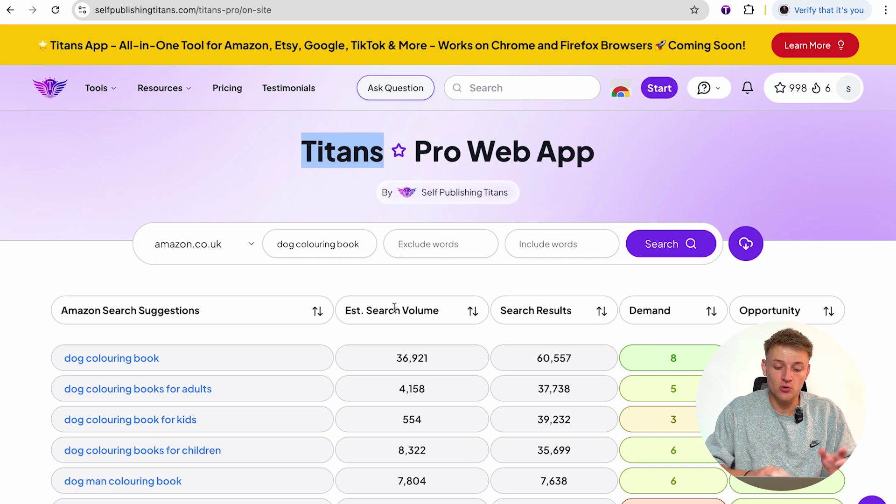
{"action": "left_click", "coordinate": [44, 287]}
{"action": "scroll", "coordinate": [45, 290], "scroll_direction": "down", "scroll_amount": 1}
{"action": "scroll", "coordinate": [44, 288], "scroll_direction": "down", "scroll_amount": 2}
{"action": "left_click_drag", "start_coordinate": [273, 173], "coordinate": [362, 173]}
{"action": "left_click", "coordinate": [8, 220]}
{"action": "scroll", "coordinate": [8, 220], "scroll_direction": "down", "scroll_amount": 7}
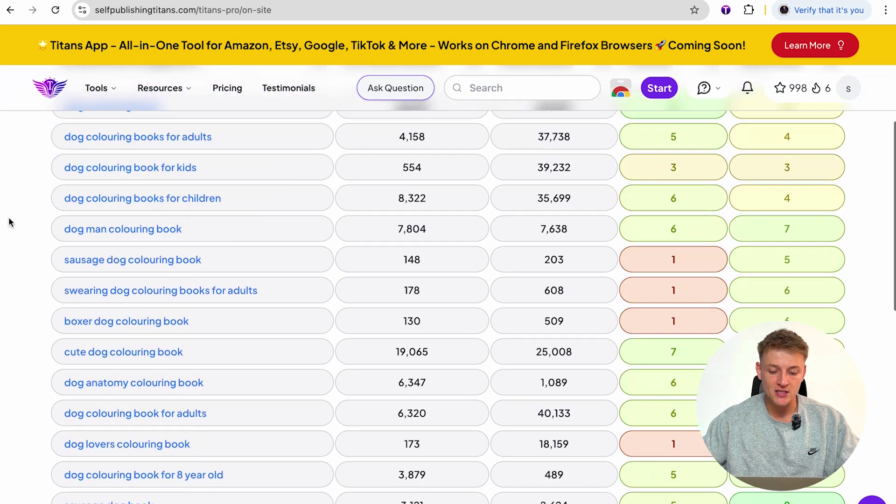
{"action": "scroll", "coordinate": [31, 246], "scroll_direction": "down", "scroll_amount": 4}
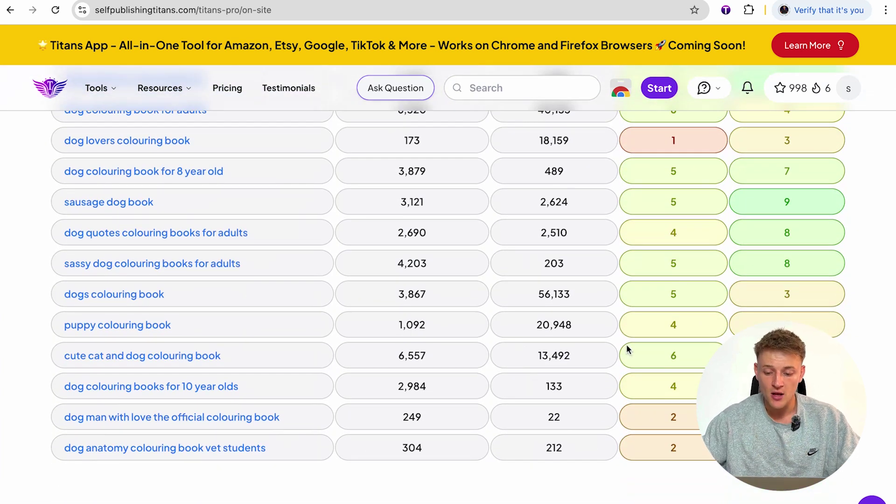
{"action": "scroll", "coordinate": [627, 346], "scroll_direction": "up", "scroll_amount": 9}
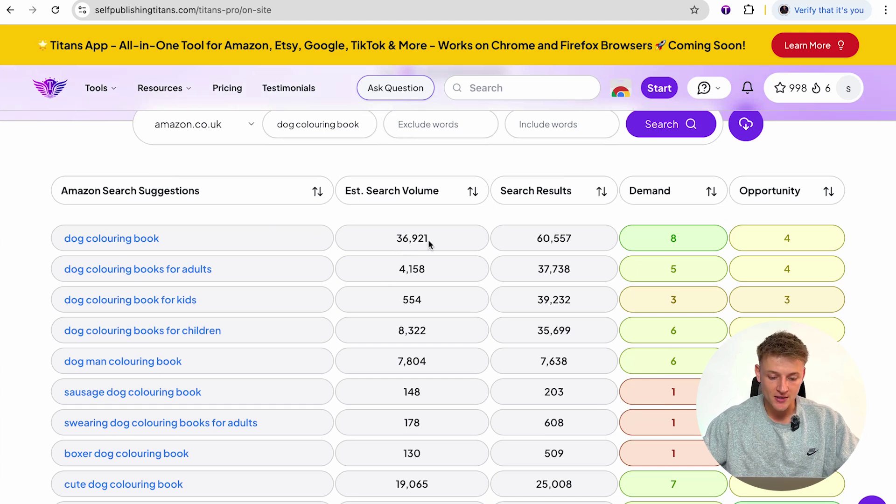
- Point out dog colouring book's 36,921 search volume and 60,557 search results
{"action": "left_click_drag", "start_coordinate": [429, 242], "coordinate": [397, 240]}
{"action": "left_click_drag", "start_coordinate": [584, 239], "coordinate": [538, 239]}
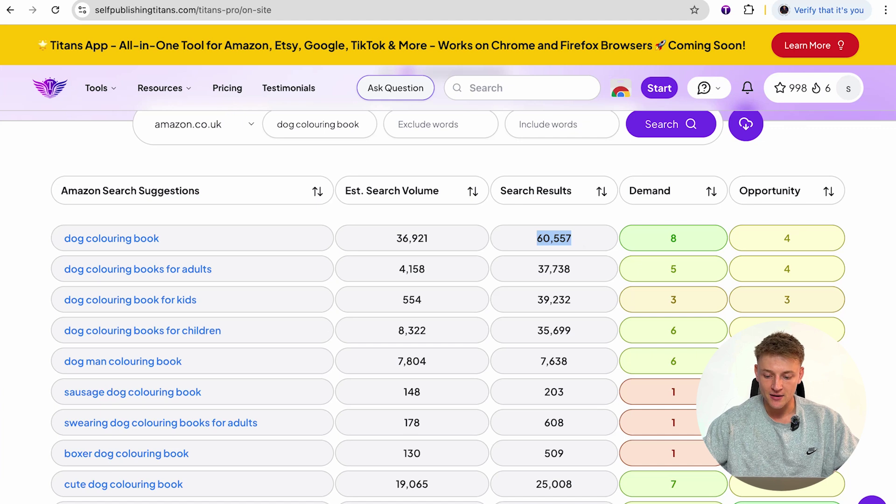
{"action": "left_click", "coordinate": [864, 355]}
{"action": "scroll", "coordinate": [508, 359], "scroll_direction": "down", "scroll_amount": 1}
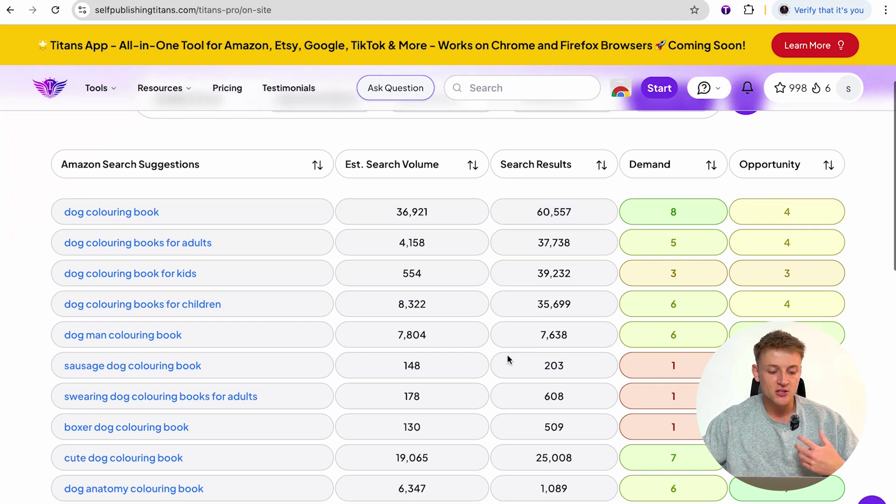
{"action": "scroll", "coordinate": [508, 358], "scroll_direction": "down", "scroll_amount": 2}
{"action": "scroll", "coordinate": [509, 359], "scroll_direction": "up", "scroll_amount": 2}
{"action": "scroll", "coordinate": [509, 360], "scroll_direction": "down", "scroll_amount": 1}
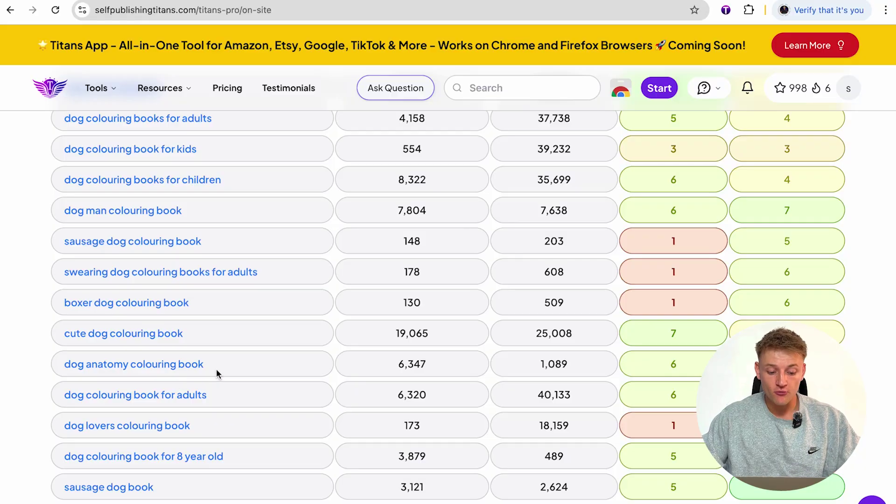
- Mark 'dog anatomy colouring book' and compare its figures, including the 1,089 results
{"action": "left_click_drag", "start_coordinate": [216, 372], "coordinate": [56, 371]}
{"action": "scroll", "coordinate": [443, 351], "scroll_direction": "up", "scroll_amount": 5}
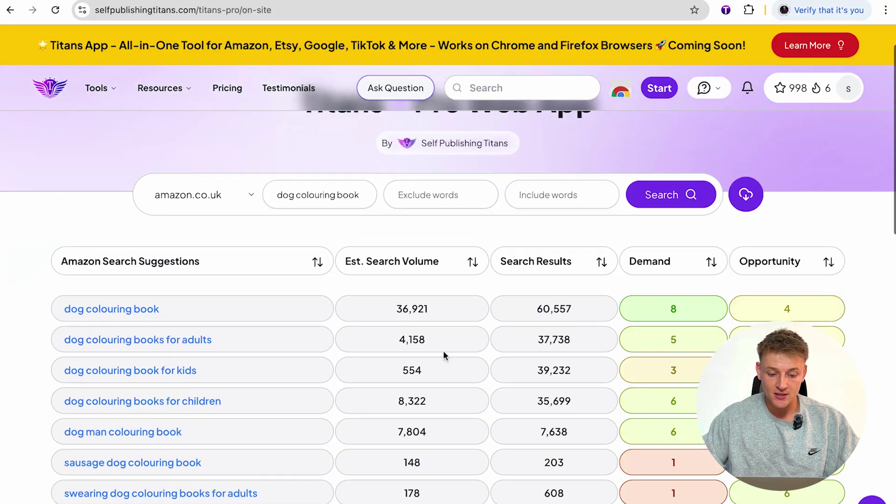
{"action": "scroll", "coordinate": [410, 286], "scroll_direction": "down", "scroll_amount": 6}
{"action": "scroll", "coordinate": [411, 288], "scroll_direction": "down", "scroll_amount": 1}
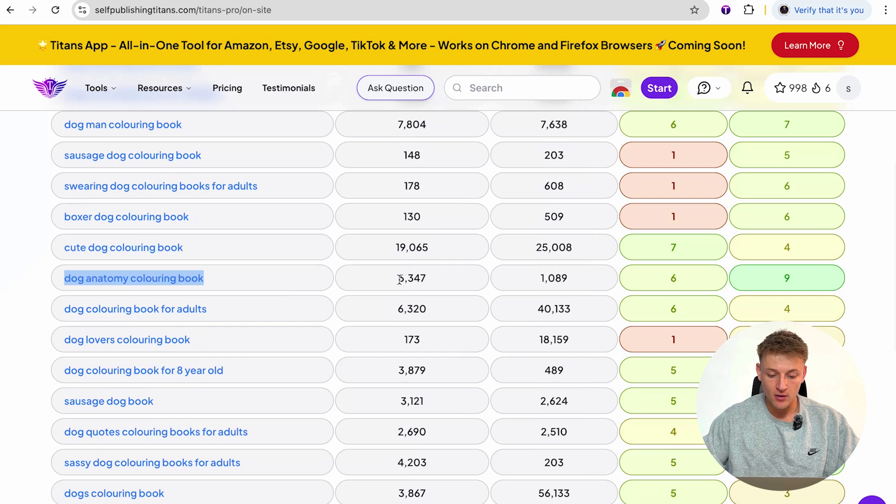
{"action": "left_click_drag", "start_coordinate": [398, 279], "coordinate": [428, 282]}
{"action": "scroll", "coordinate": [484, 293], "scroll_direction": "up", "scroll_amount": 7}
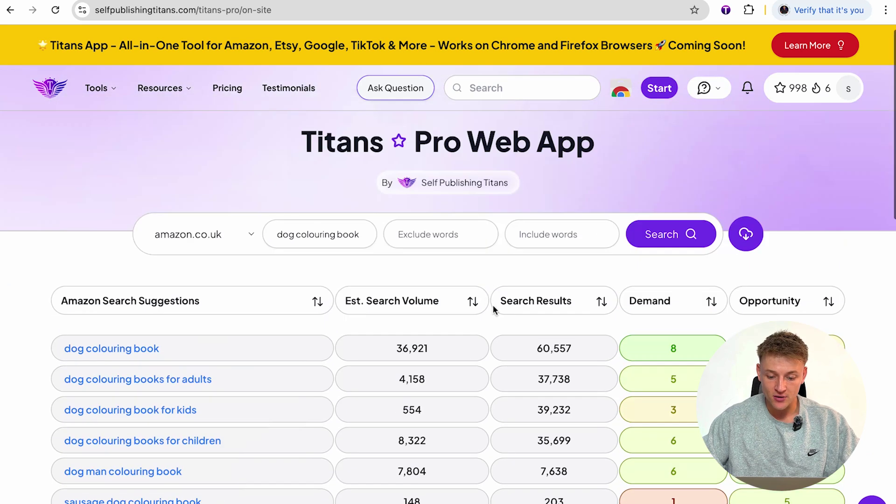
{"action": "scroll", "coordinate": [556, 334], "scroll_direction": "down", "scroll_amount": 4}
{"action": "scroll", "coordinate": [556, 334], "scroll_direction": "down", "scroll_amount": 2}
{"action": "left_click_drag", "start_coordinate": [537, 351], "coordinate": [577, 356]}
{"action": "scroll", "coordinate": [786, 252], "scroll_direction": "up", "scroll_amount": 3}
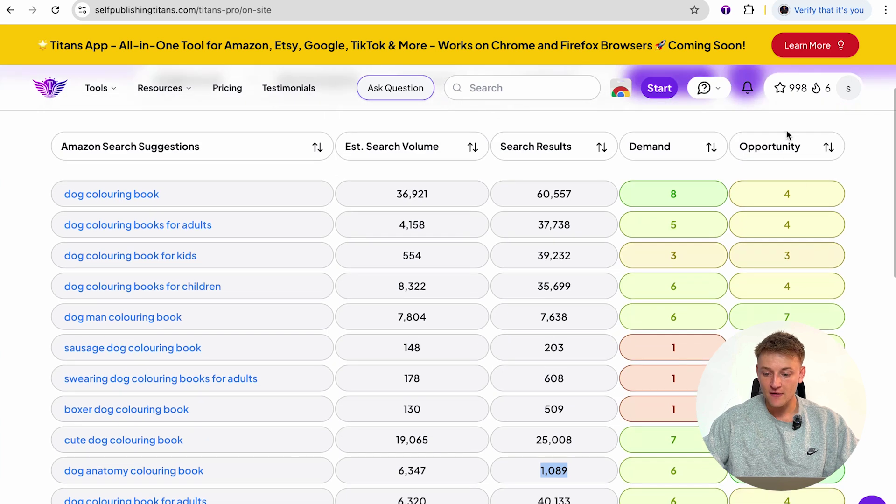
{"action": "scroll", "coordinate": [833, 274], "scroll_direction": "down", "scroll_amount": 3}
{"action": "left_click", "coordinate": [833, 274]}
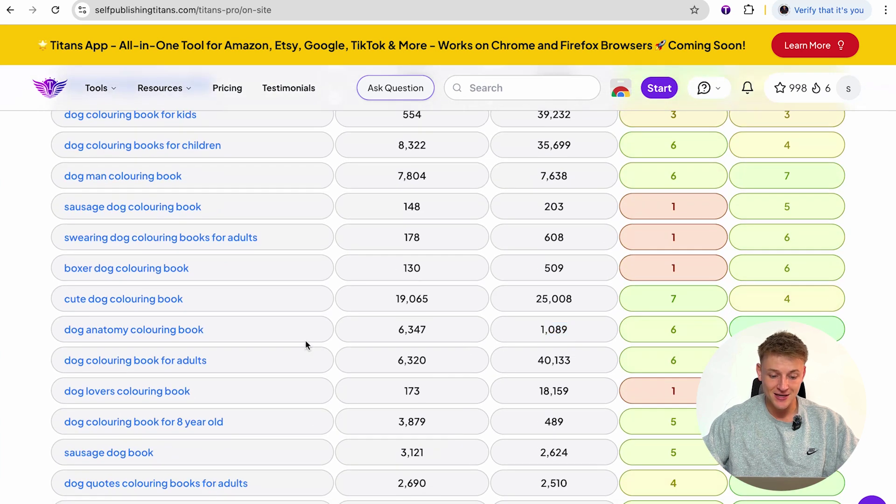
- Select the 'dog anatomy colouring book' keyword text so it is ready to copy
{"action": "left_click_drag", "start_coordinate": [204, 330], "coordinate": [65, 328]}
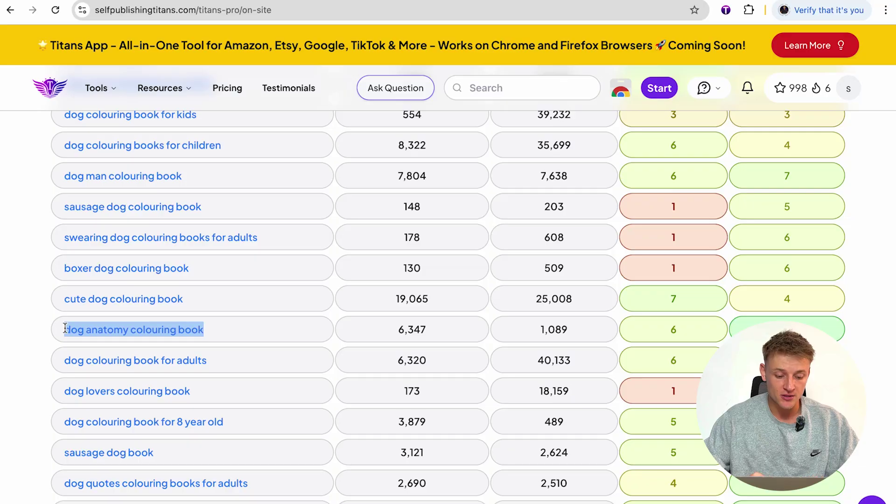
{"action": "left_click", "coordinate": [235, 342]}
{"action": "left_click_drag", "start_coordinate": [204, 331], "coordinate": [67, 335]}
{"action": "key", "text": "ctrl+c"}
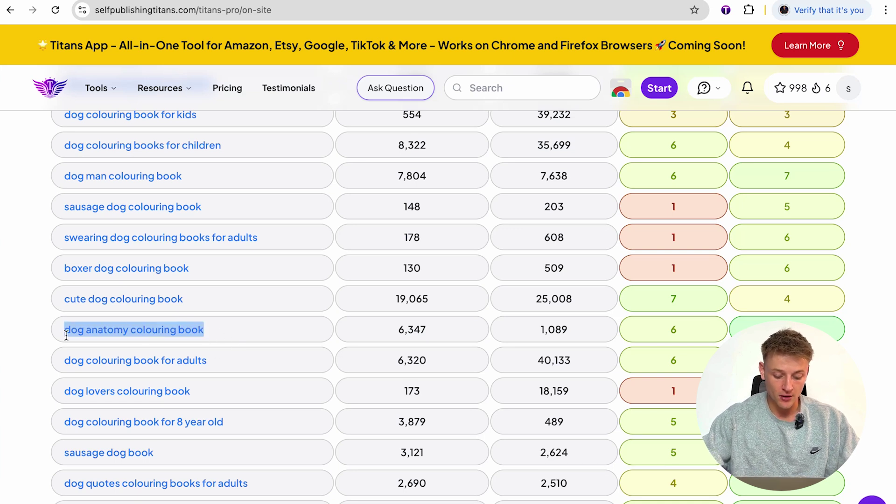
- Paste 'dog anatomy colouring book' into the first List Helper keyword slot, then return to Titans Pro
{"action": "key", "text": "ctrl+Tab"}
{"action": "scroll", "coordinate": [397, 212], "scroll_direction": "down", "scroll_amount": 20}
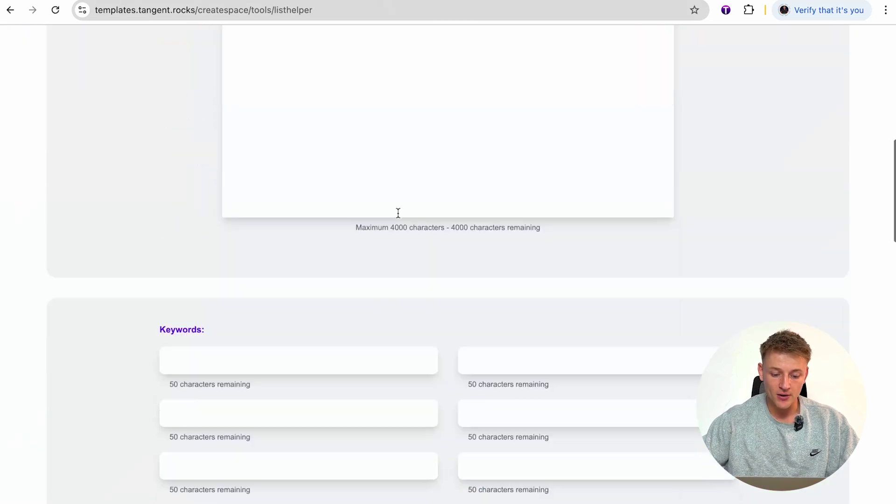
{"action": "scroll", "coordinate": [396, 212], "scroll_direction": "up", "scroll_amount": 10}
{"action": "left_click", "coordinate": [320, 255]}
{"action": "key", "text": "ctrl+v"}
{"action": "left_click_drag", "start_coordinate": [321, 256], "coordinate": [181, 256]}
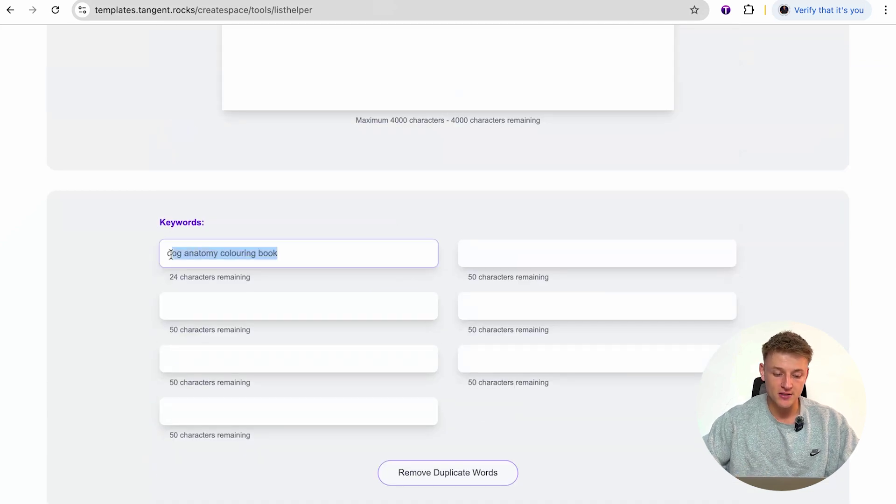
{"action": "left_click", "coordinate": [341, 256]}
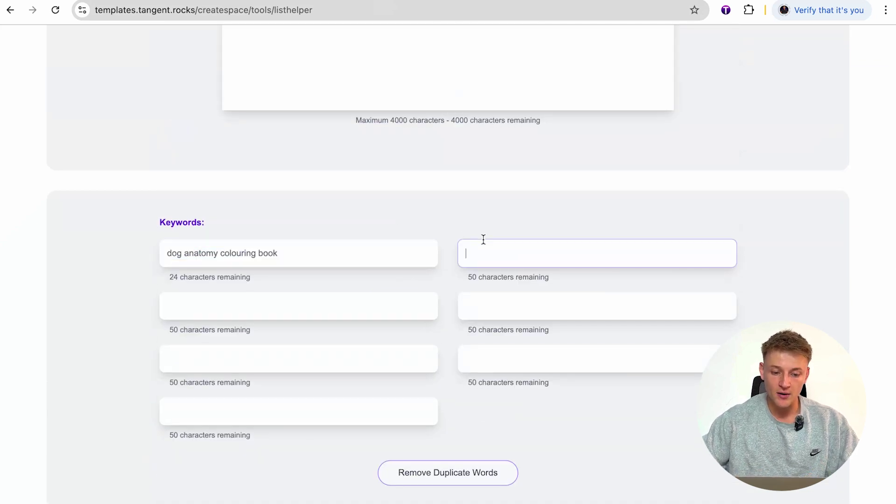
{"action": "key", "text": "ctrl+shift+Tab"}
- Scroll the Titans Pro keyword list and select the 'sausage dog book' keyword
{"action": "scroll", "coordinate": [385, 269], "scroll_direction": "down", "scroll_amount": 2}
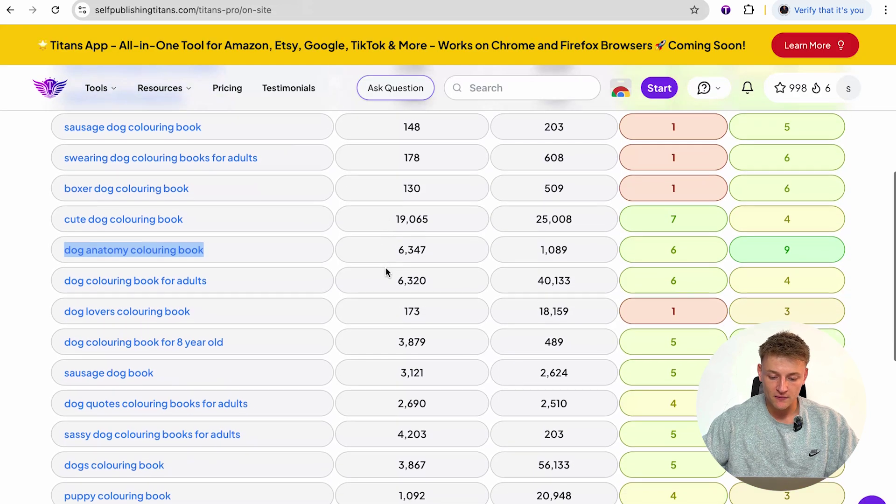
{"action": "scroll", "coordinate": [385, 272], "scroll_direction": "down", "scroll_amount": 3}
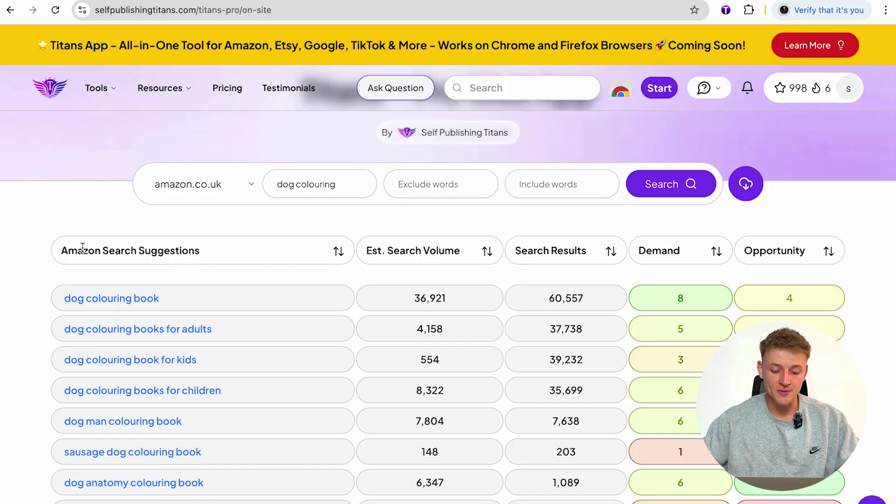
{"action": "scroll", "coordinate": [34, 214], "scroll_direction": "down", "scroll_amount": 7}
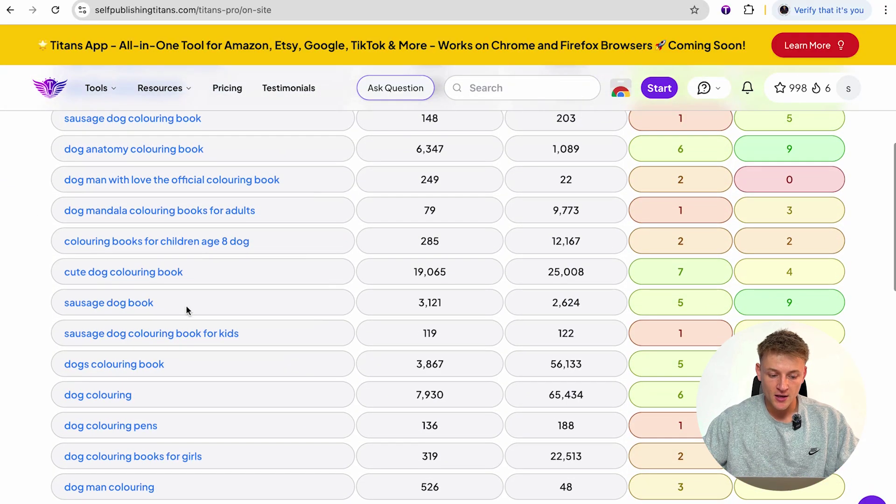
{"action": "left_click_drag", "start_coordinate": [186, 308], "coordinate": [64, 305]}
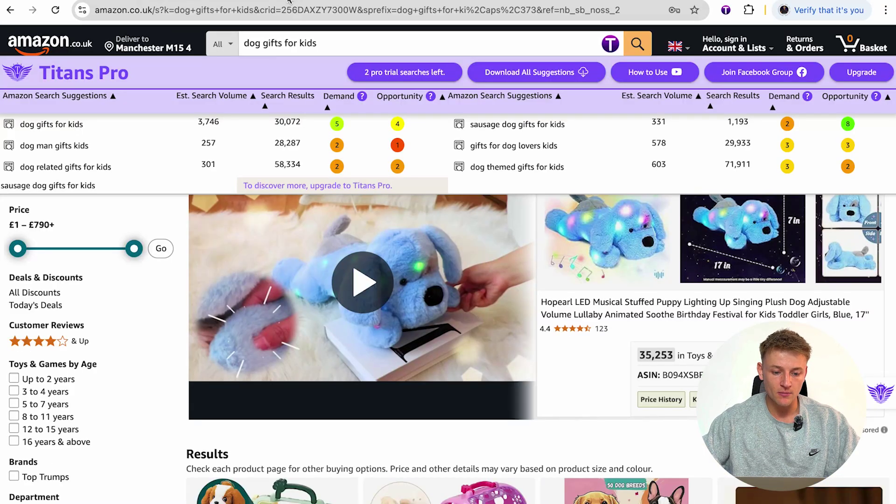
{"action": "left_click", "coordinate": [362, 97]}
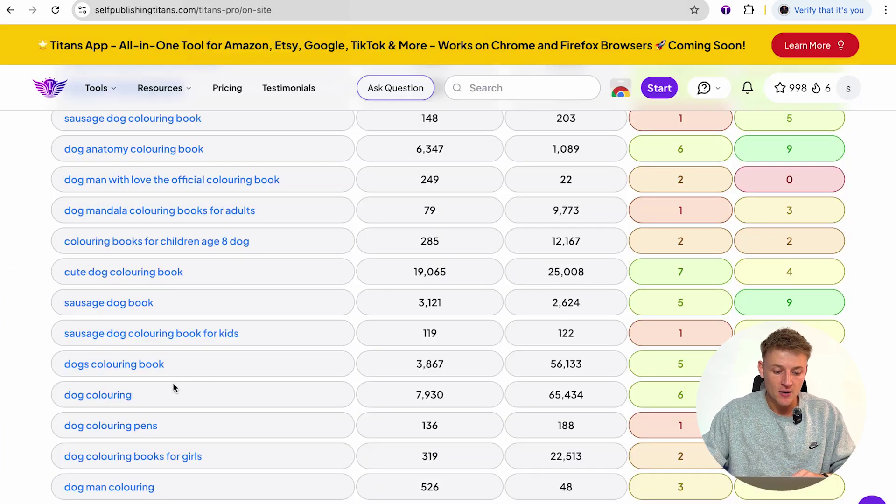
{"action": "left_click_drag", "start_coordinate": [154, 304], "coordinate": [61, 302]}
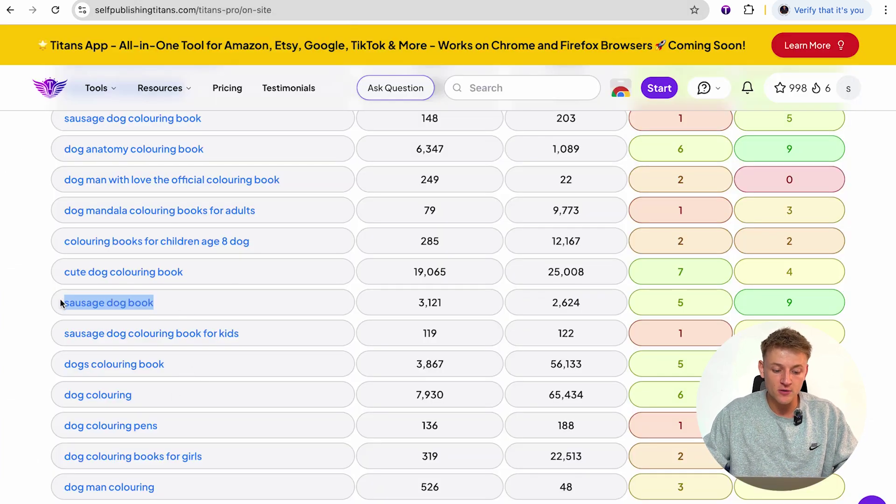
{"action": "left_click", "coordinate": [547, 302]}
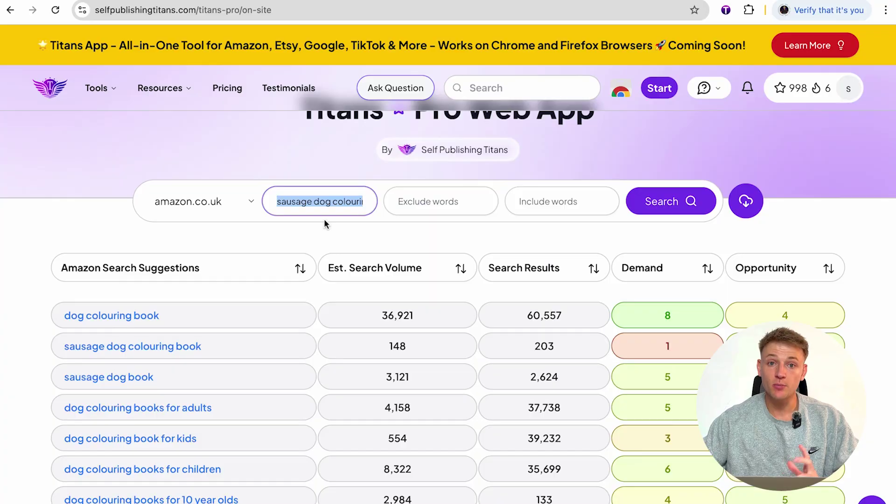
- Review the sausage dog keyword rows, then delete 'colouring book' from the search term, leaving 'sausage dog'
{"action": "triple_click", "coordinate": [319, 209]}
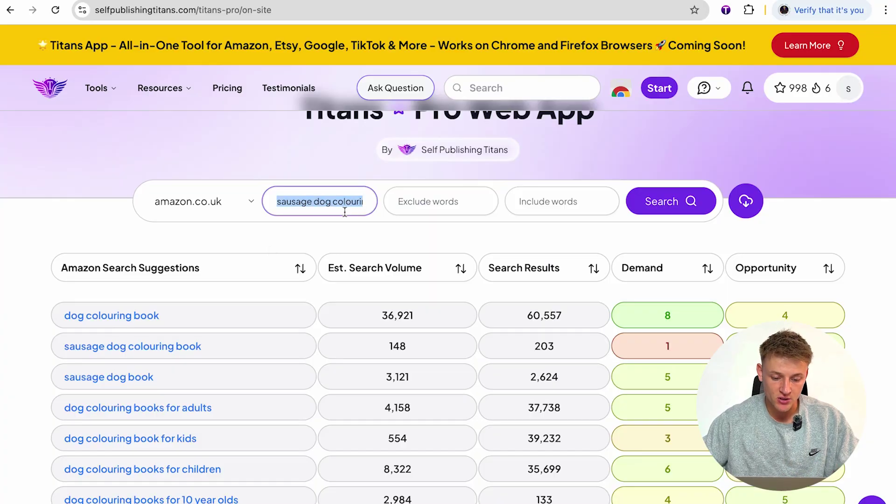
{"action": "scroll", "coordinate": [64, 218], "scroll_direction": "down", "scroll_amount": 1}
{"action": "left_click", "coordinate": [28, 230]}
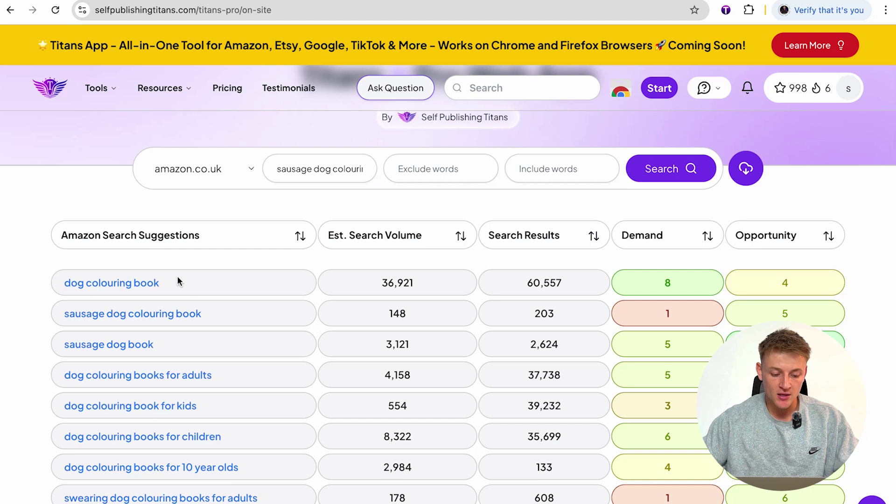
{"action": "left_click_drag", "start_coordinate": [208, 317], "coordinate": [81, 313]}
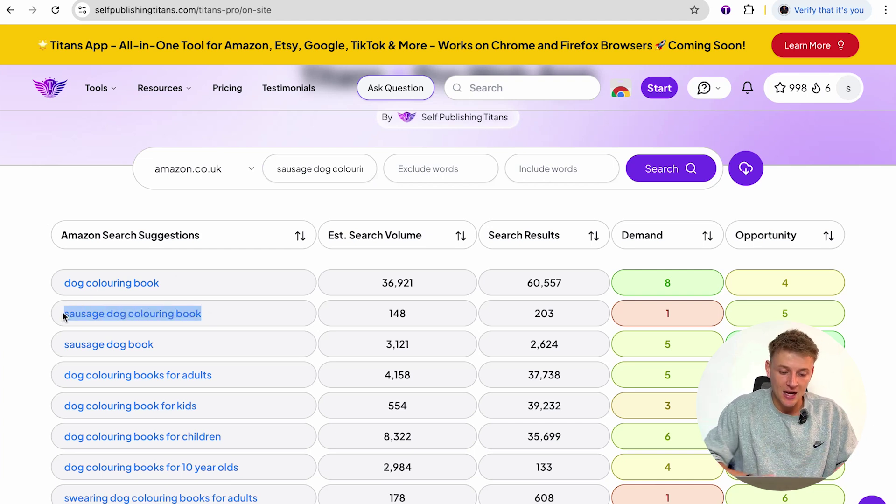
{"action": "left_click", "coordinate": [223, 317]}
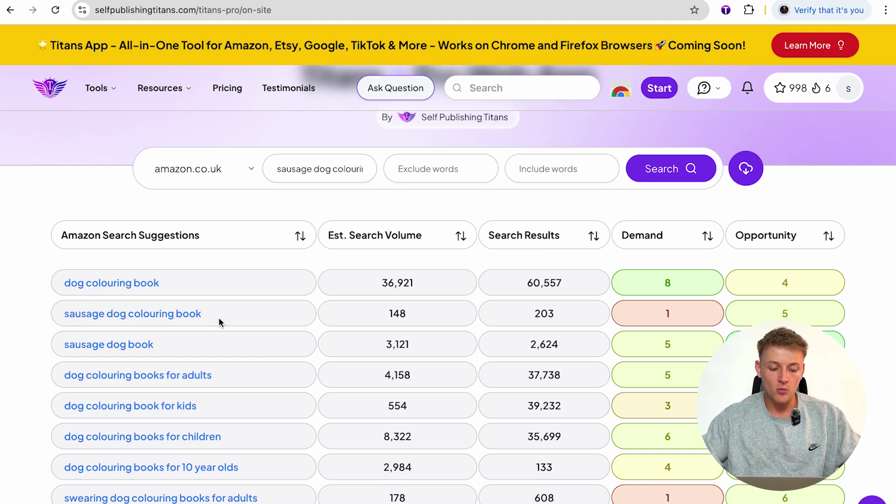
{"action": "left_click_drag", "start_coordinate": [189, 342], "coordinate": [60, 344]}
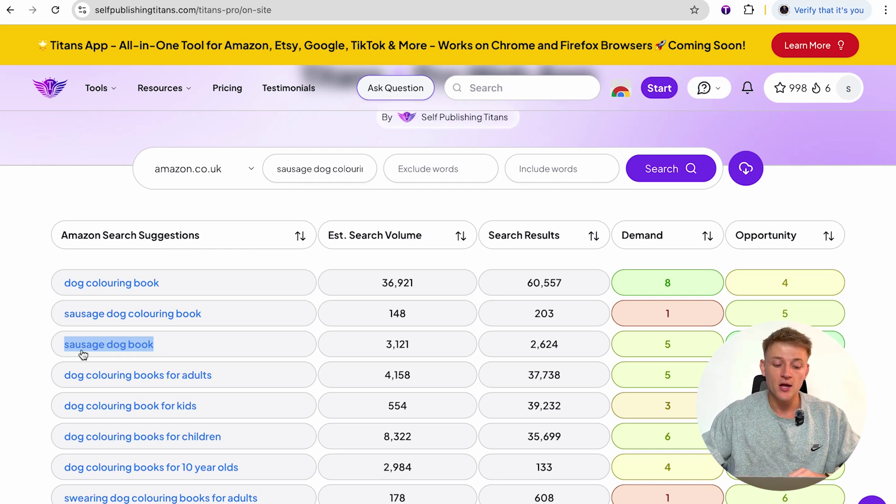
{"action": "left_click", "coordinate": [169, 350]}
{"action": "left_click_drag", "start_coordinate": [155, 346], "coordinate": [66, 348]}
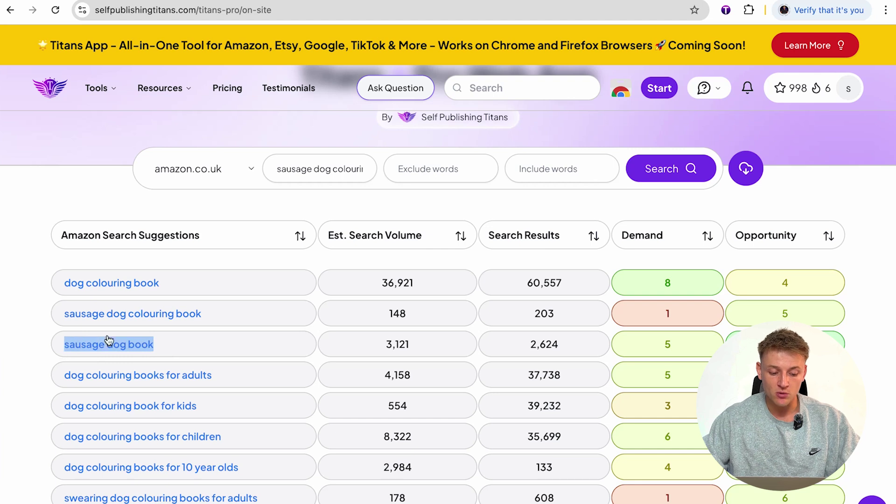
{"action": "left_click_drag", "start_coordinate": [331, 169], "coordinate": [399, 170]}
{"action": "key", "text": "BackSpace"}
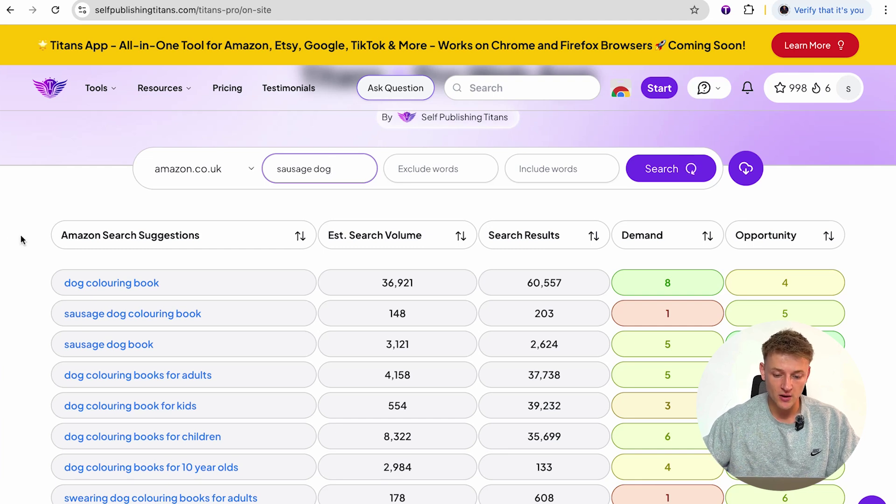
- Run the 'sausage dog' keyword search and select the 'sausage dog gifts' suggestion
{"action": "key", "text": "Return"}
{"action": "scroll", "coordinate": [20, 240], "scroll_direction": "down", "scroll_amount": 5}
{"action": "left_click_drag", "start_coordinate": [151, 129], "coordinate": [65, 131]}
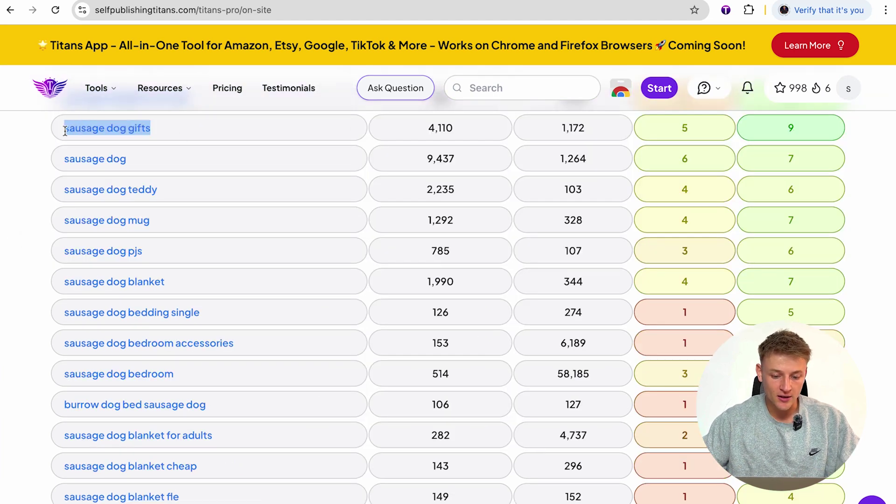
{"action": "left_click", "coordinate": [789, 132]}
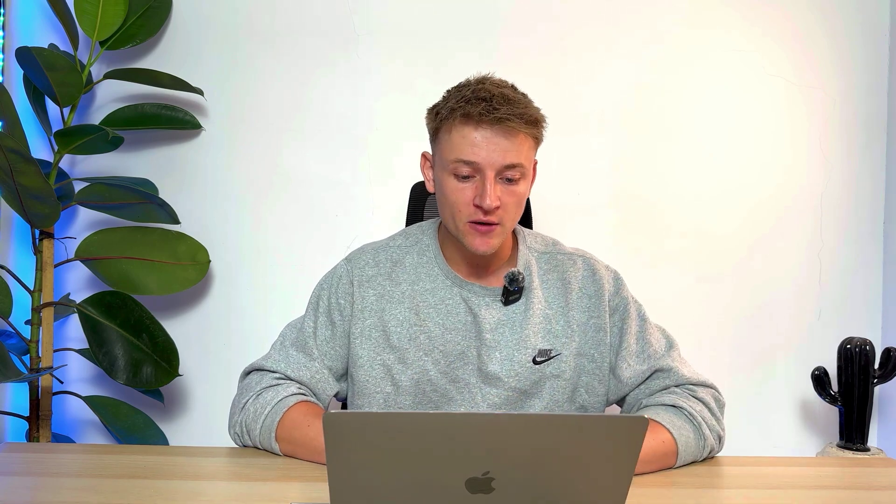
- Sort the 'dog book' suggestions by Est. Search Volume, highest first, so 'dog book' leads at 23,432
{"action": "left_click", "coordinate": [327, 169]}
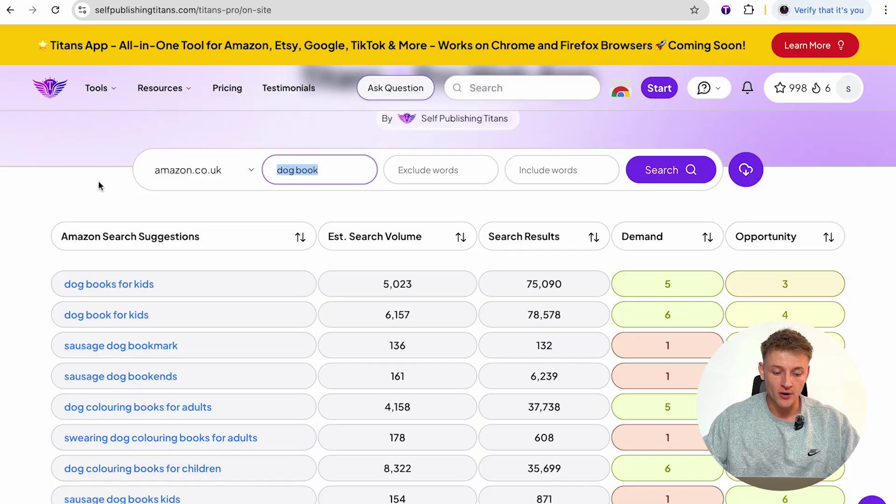
{"action": "left_click", "coordinate": [99, 186]}
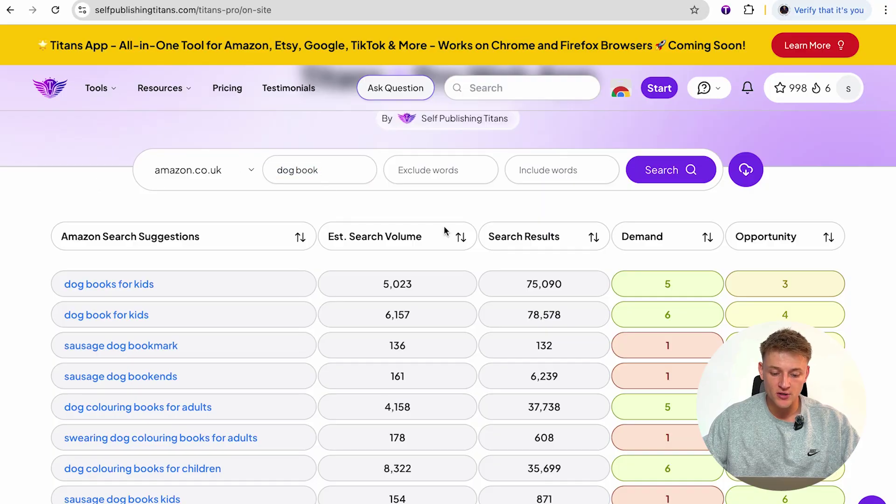
{"action": "left_click", "coordinate": [461, 240]}
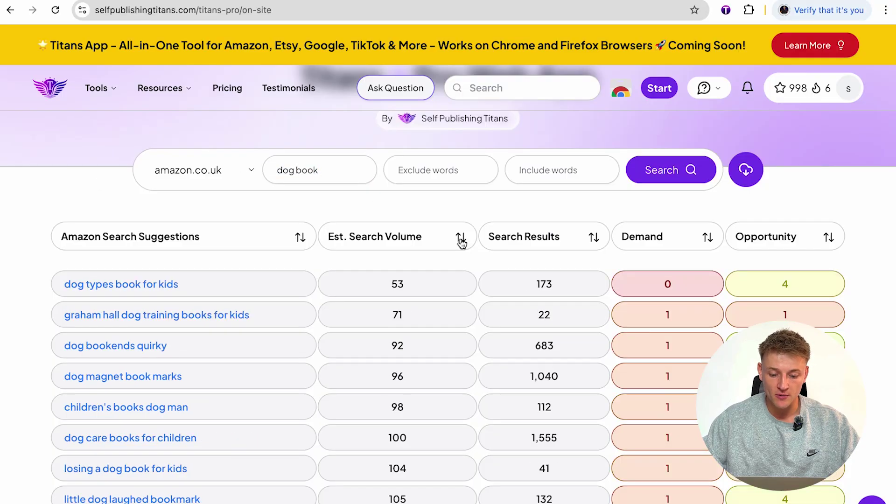
{"action": "left_click", "coordinate": [461, 239]}
{"action": "scroll", "coordinate": [433, 280], "scroll_direction": "down", "scroll_amount": 2}
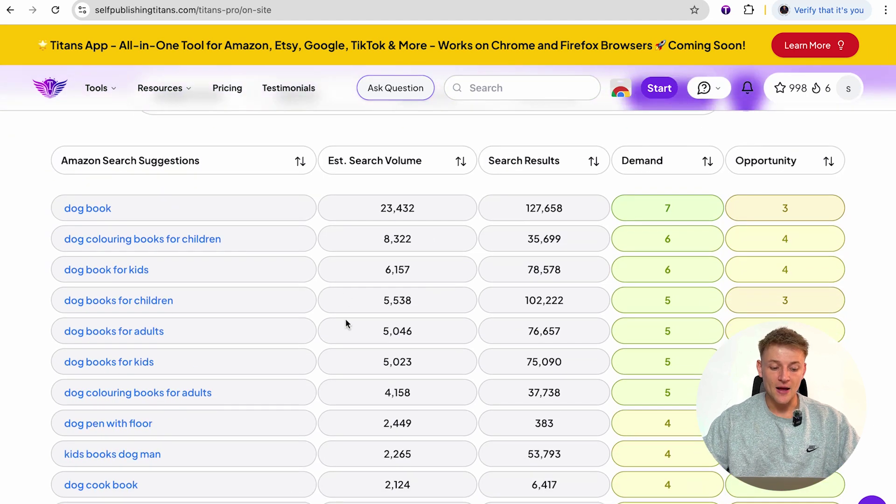
{"action": "scroll", "coordinate": [296, 242], "scroll_direction": "down", "scroll_amount": 1}
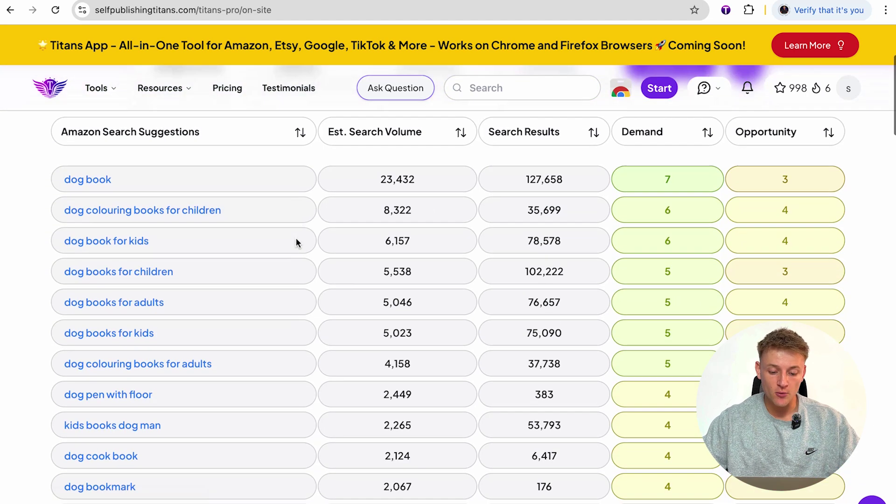
{"action": "scroll", "coordinate": [328, 213], "scroll_direction": "up", "scroll_amount": 3}
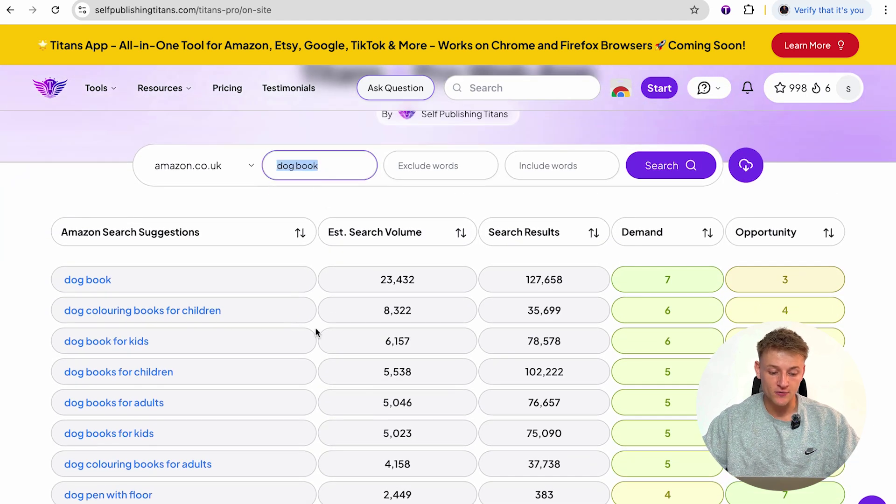
{"action": "scroll", "coordinate": [208, 209], "scroll_direction": "down", "scroll_amount": 2}
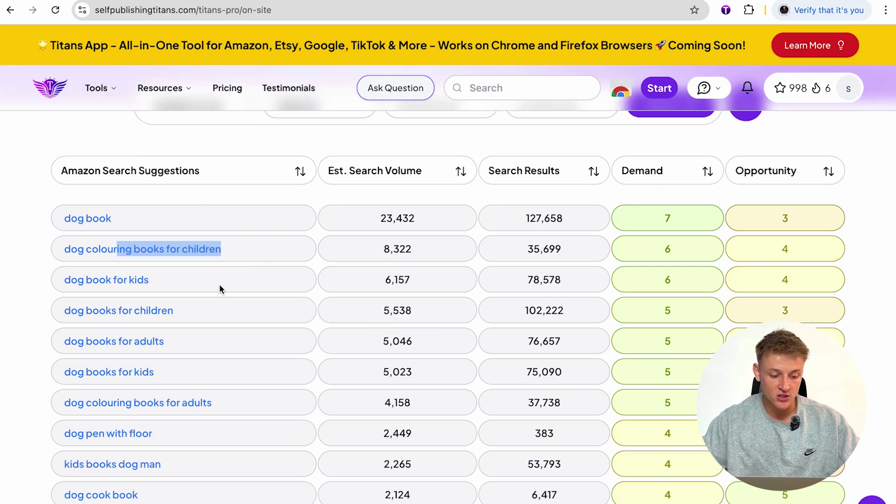